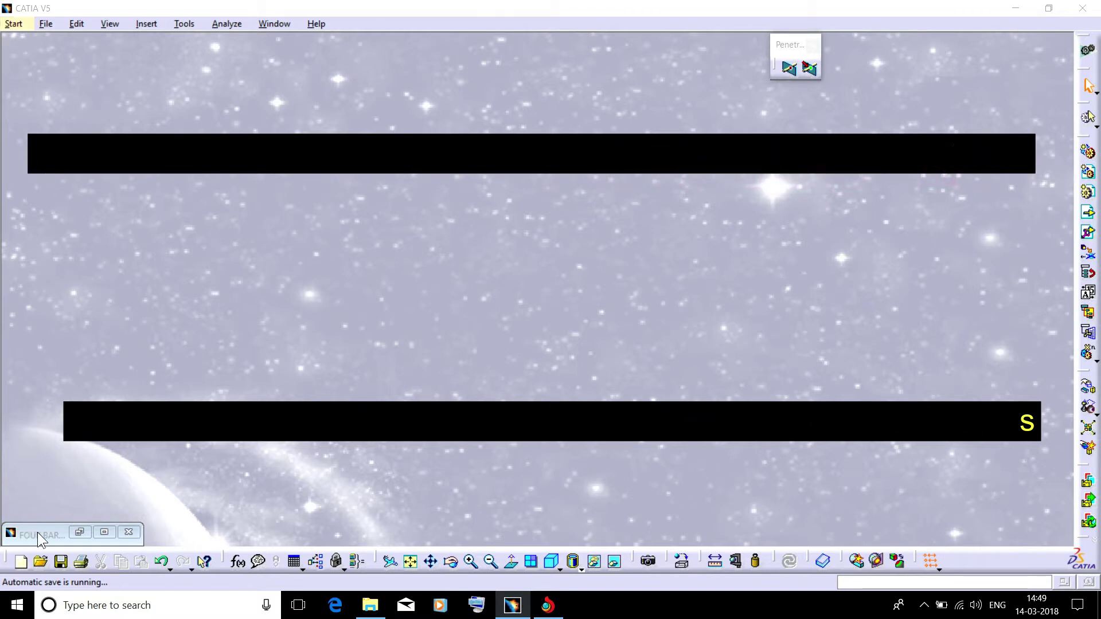
click(105, 533)
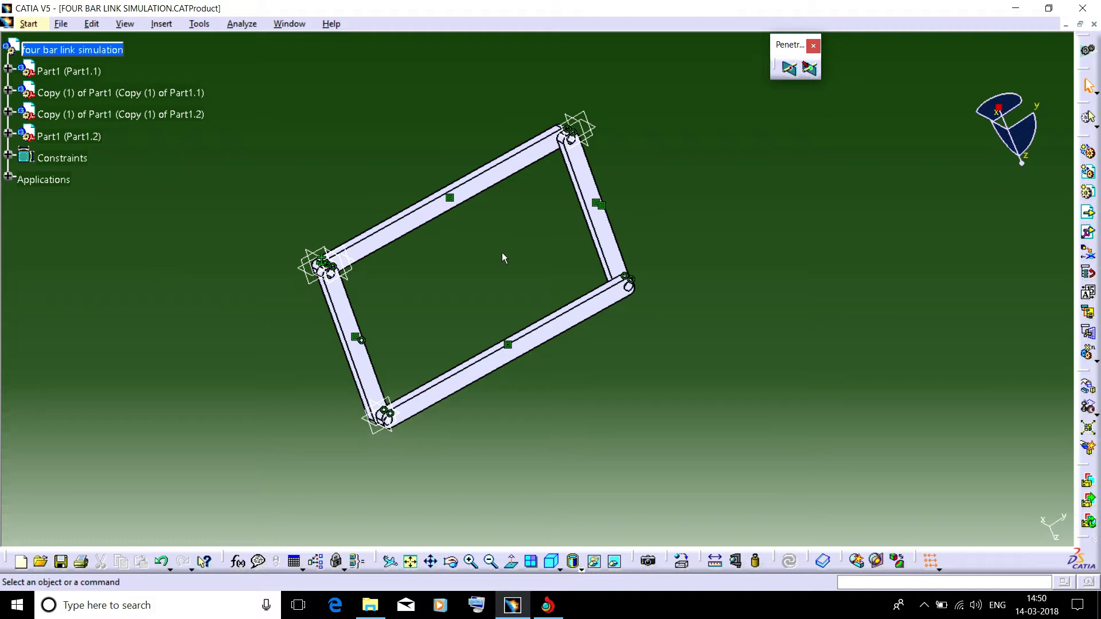
middle_drag(503, 256, 381, 262)
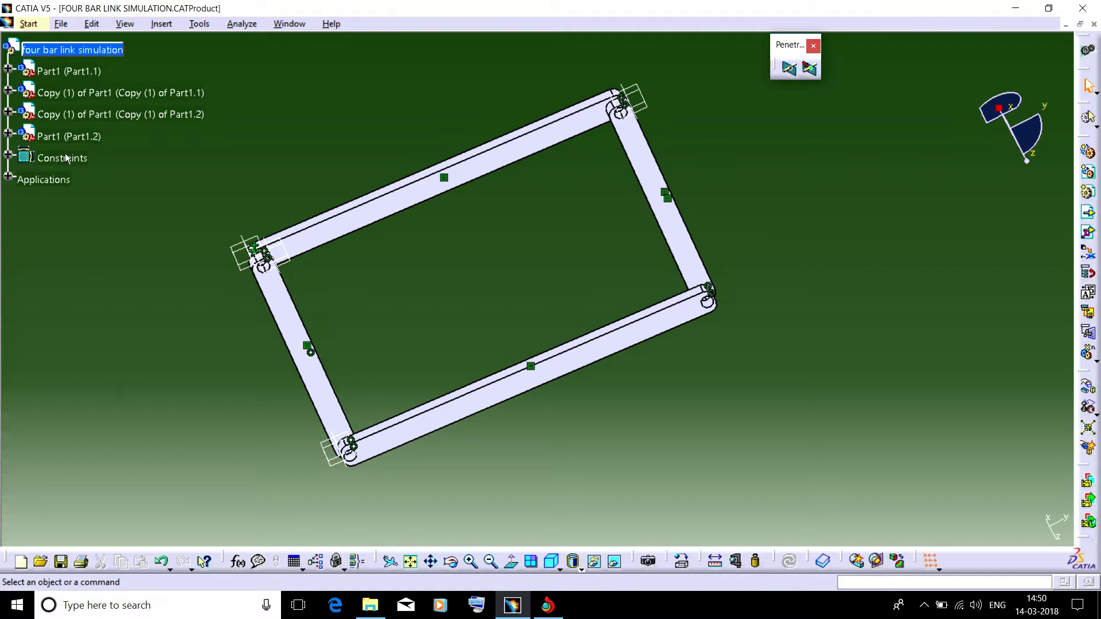
right_click(72, 72)
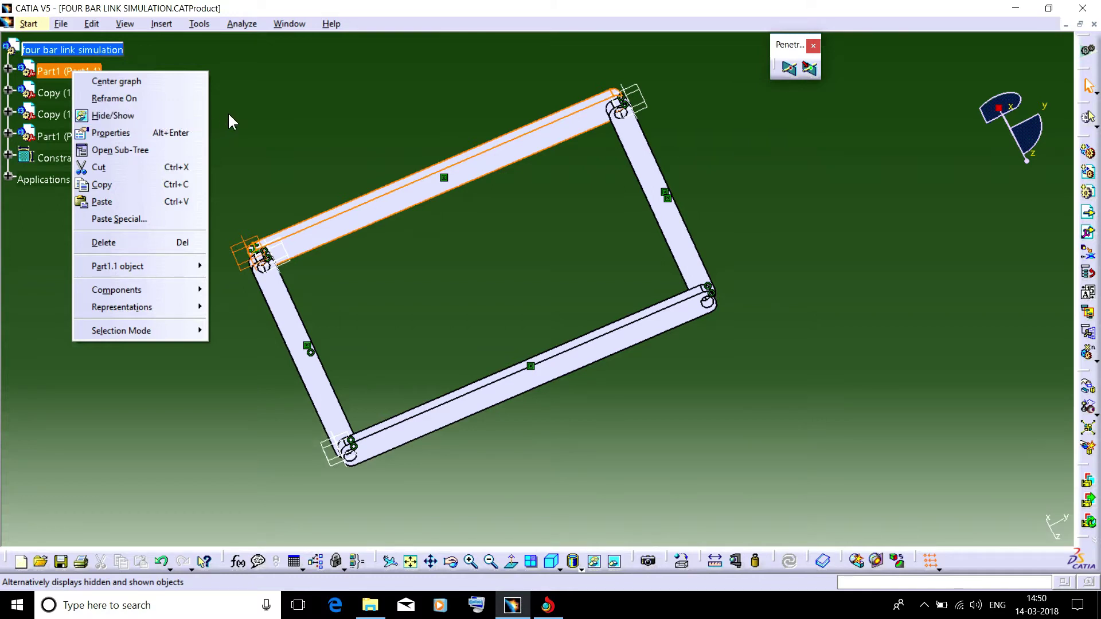
click(178, 116)
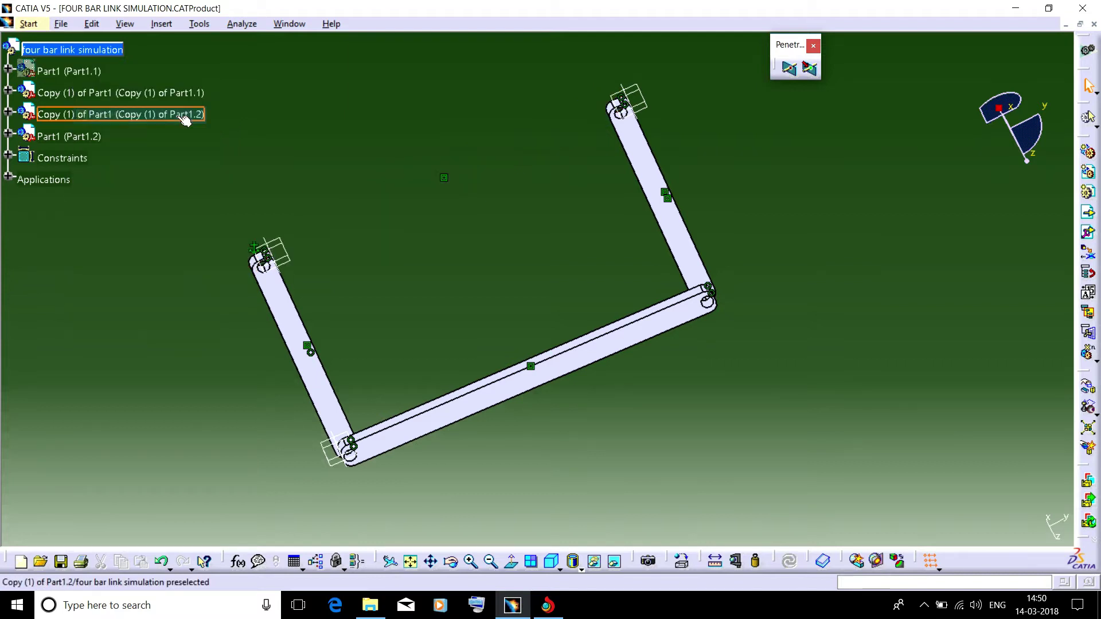
right_click(71, 69)
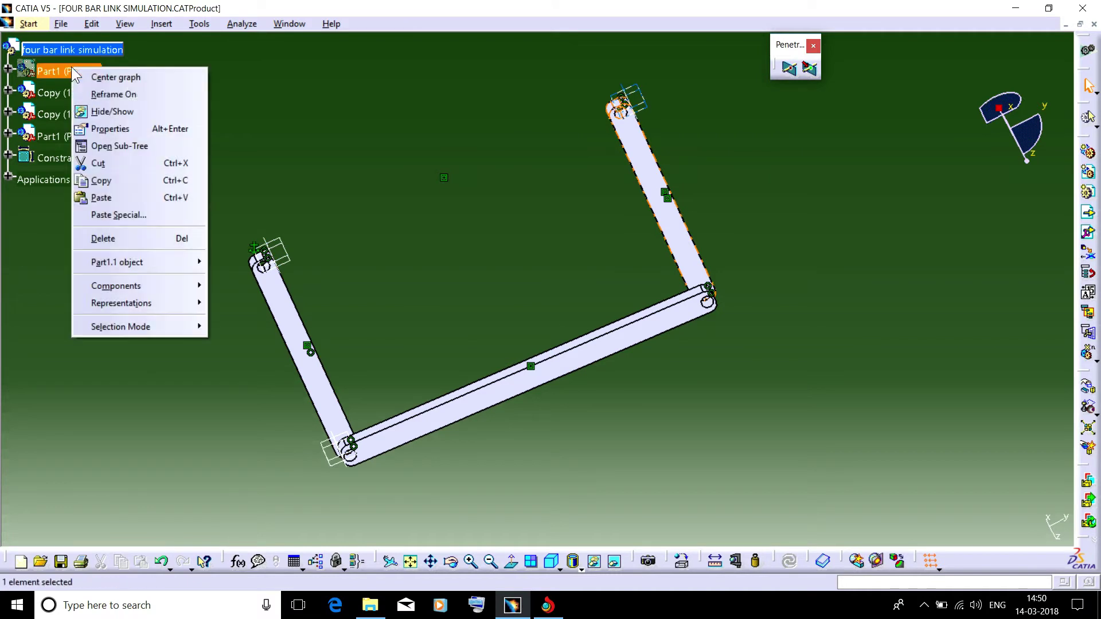
click(125, 110)
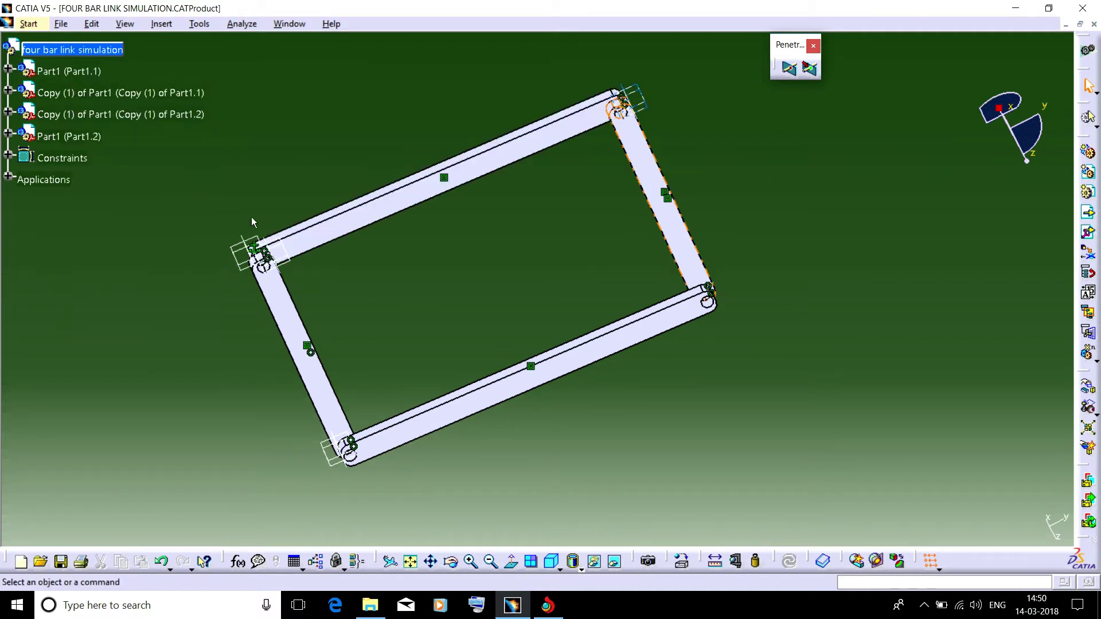
mouse_move(423, 259)
middle_down()
mouse_move(459, 308)
mouse_move(488, 166)
mouse_move(439, 377)
mouse_move(512, 384)
mouse_move(531, 407)
middle_up()
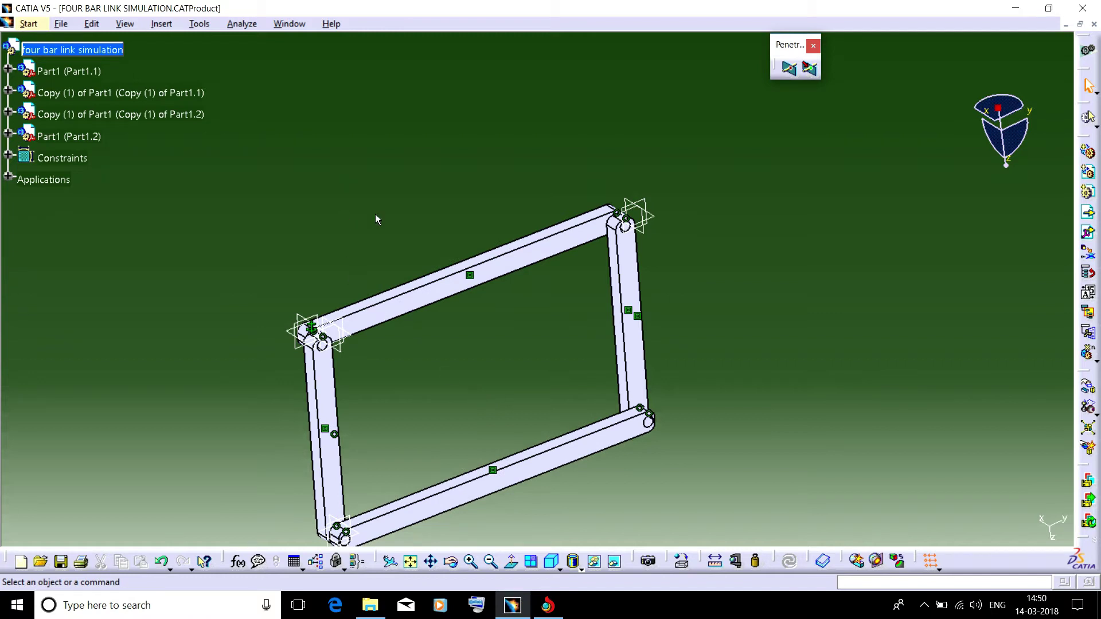
middle_drag(483, 300, 498, 263)
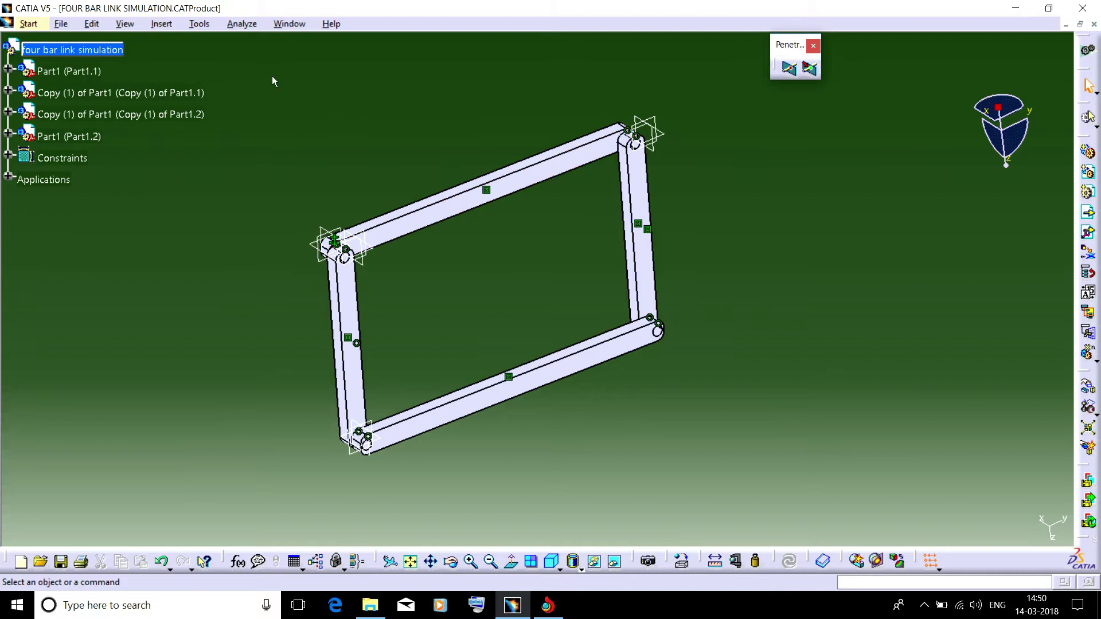
In Tools > Customize, Commands tab, select Hide/Show under the View category
click(200, 24)
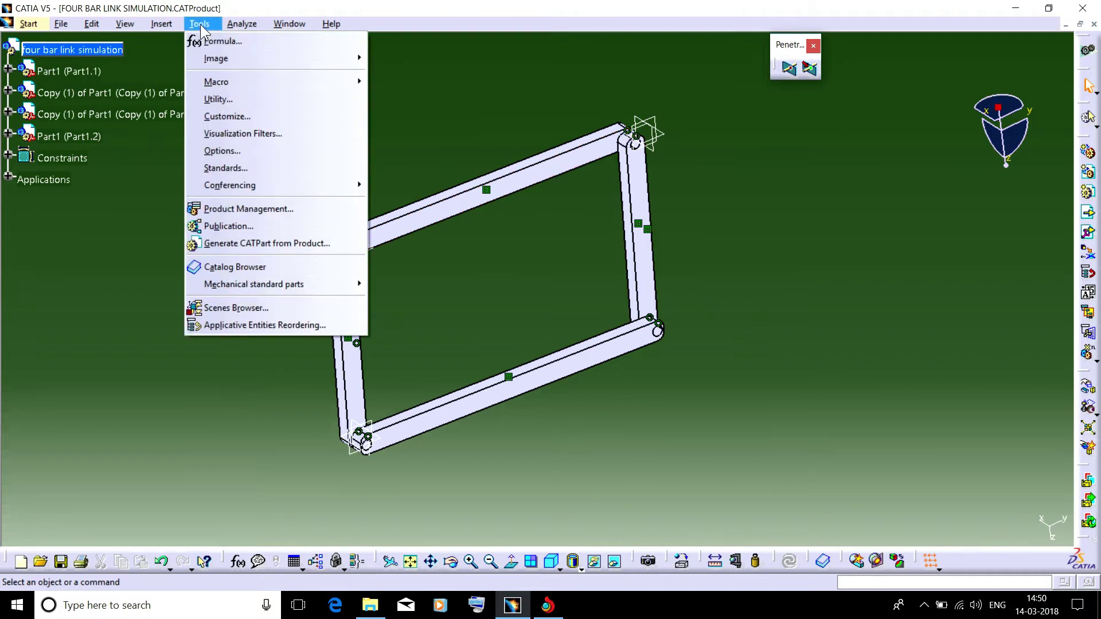
click(230, 117)
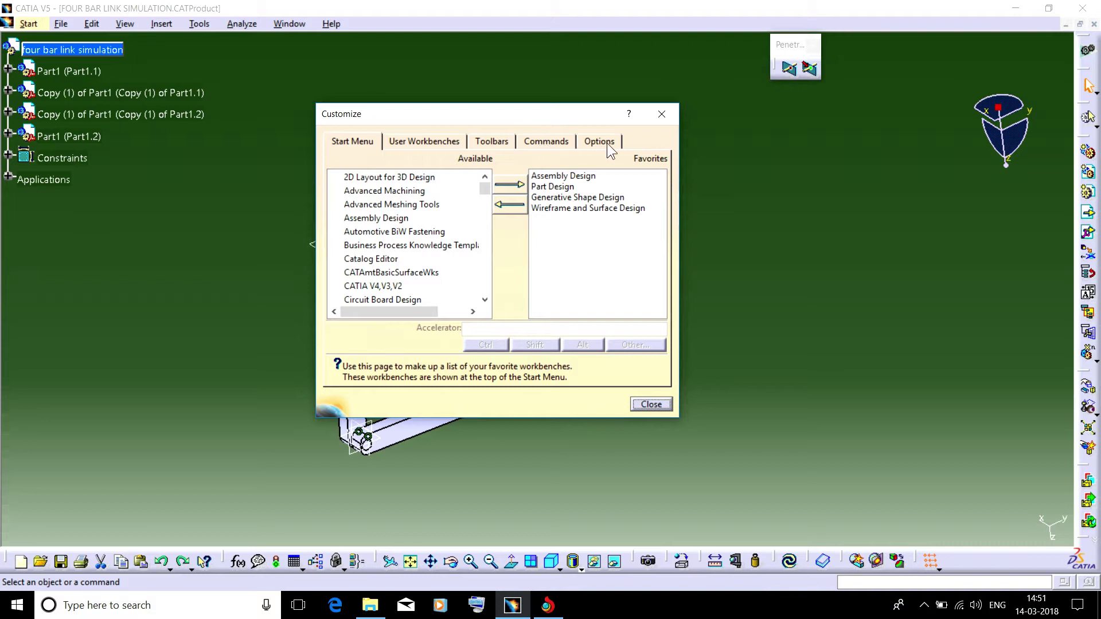
click(544, 144)
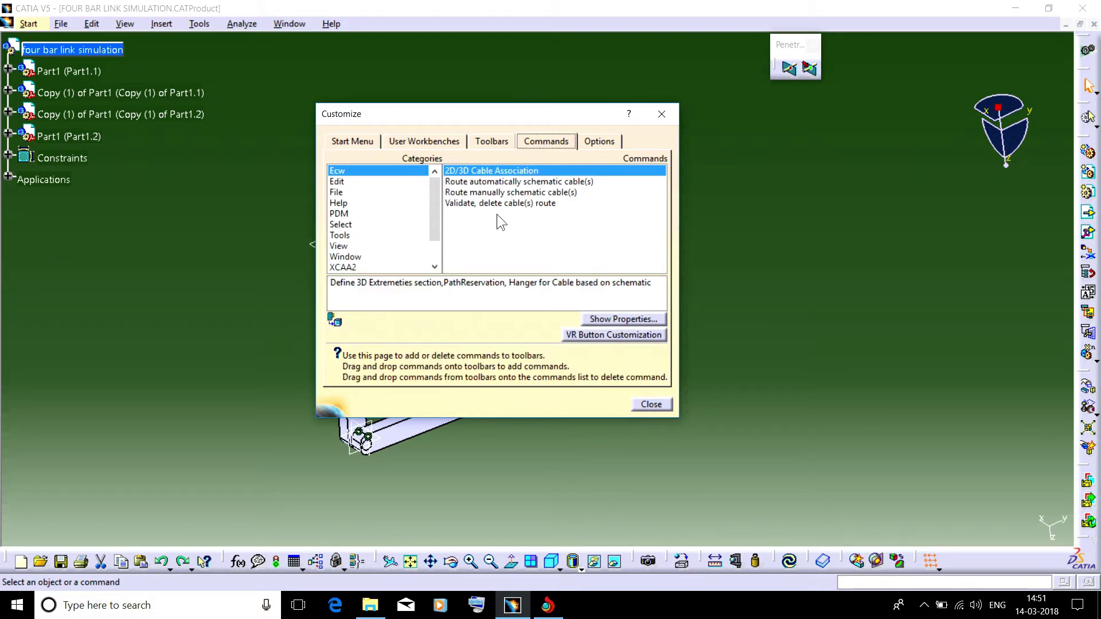
click(341, 248)
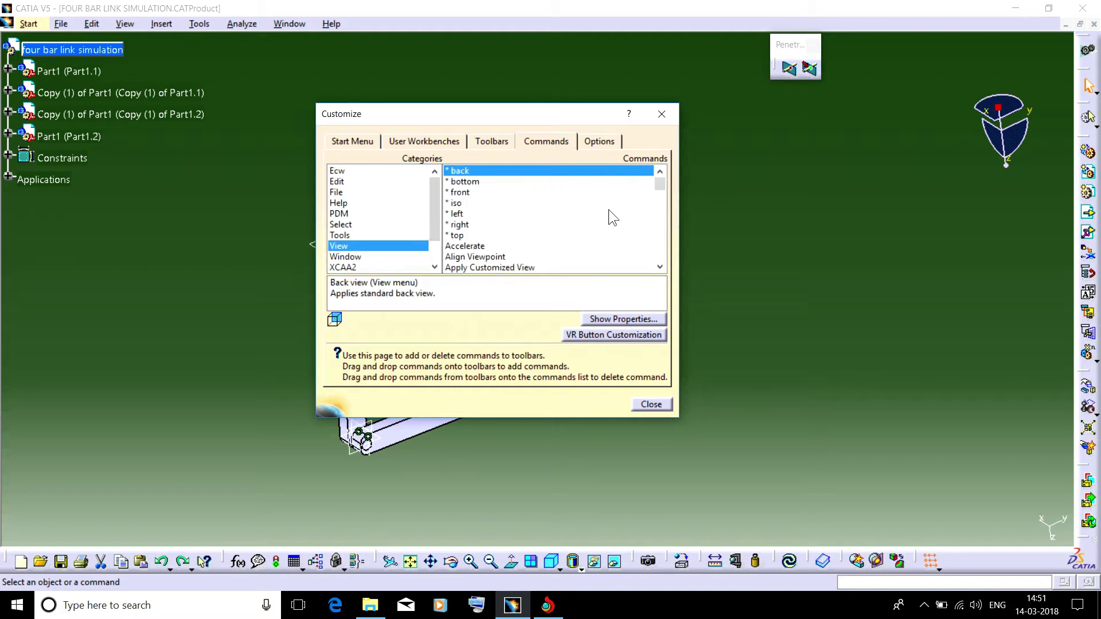
scroll(626, 199, down, 2)
scroll(628, 201, down, 2)
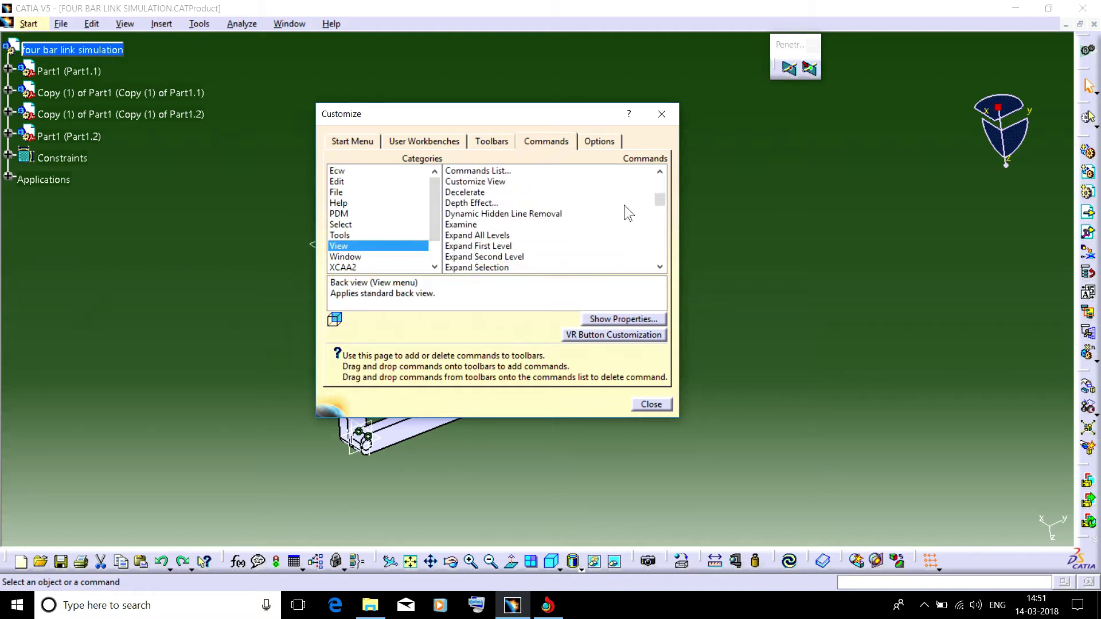
scroll(618, 210, down, 1)
scroll(617, 212, down, 2)
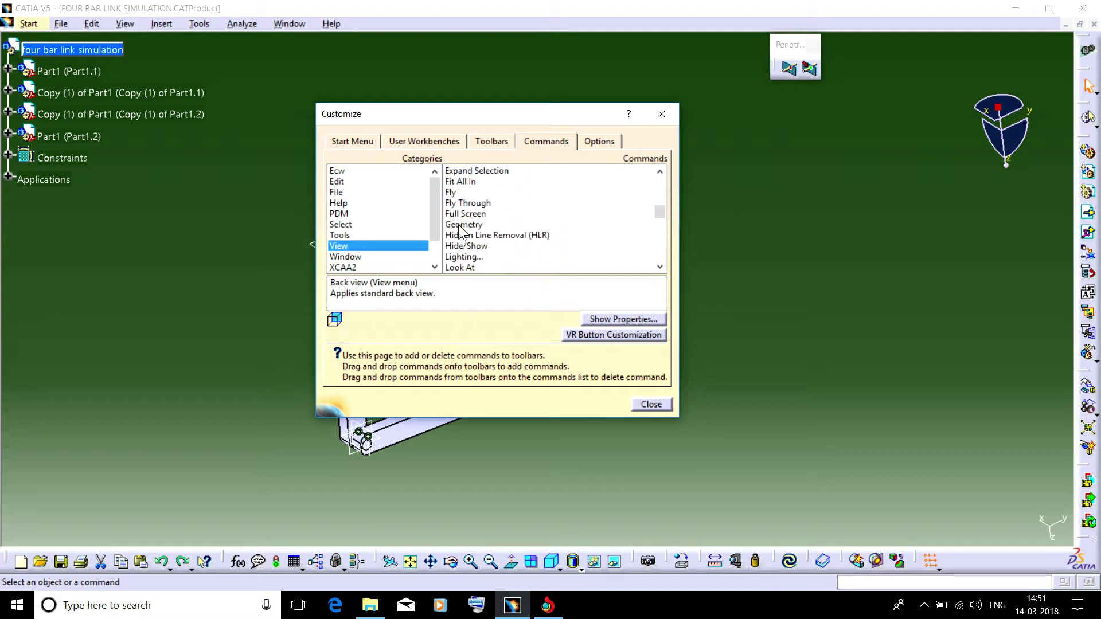
click(472, 251)
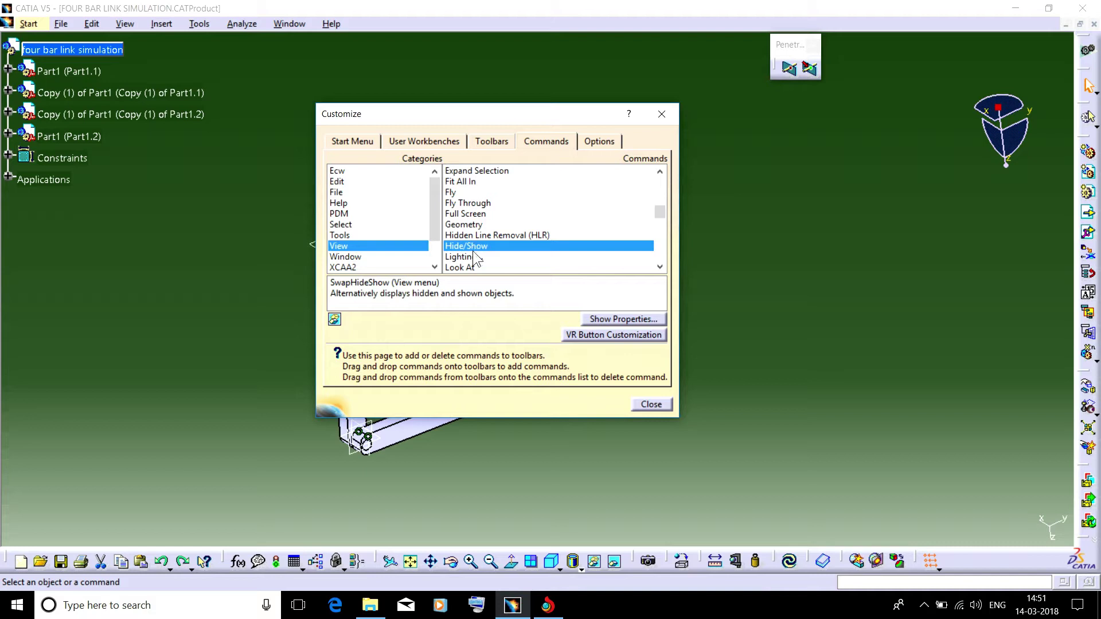
Show Hide/Show's properties and scroll the special-key list down to space
click(614, 319)
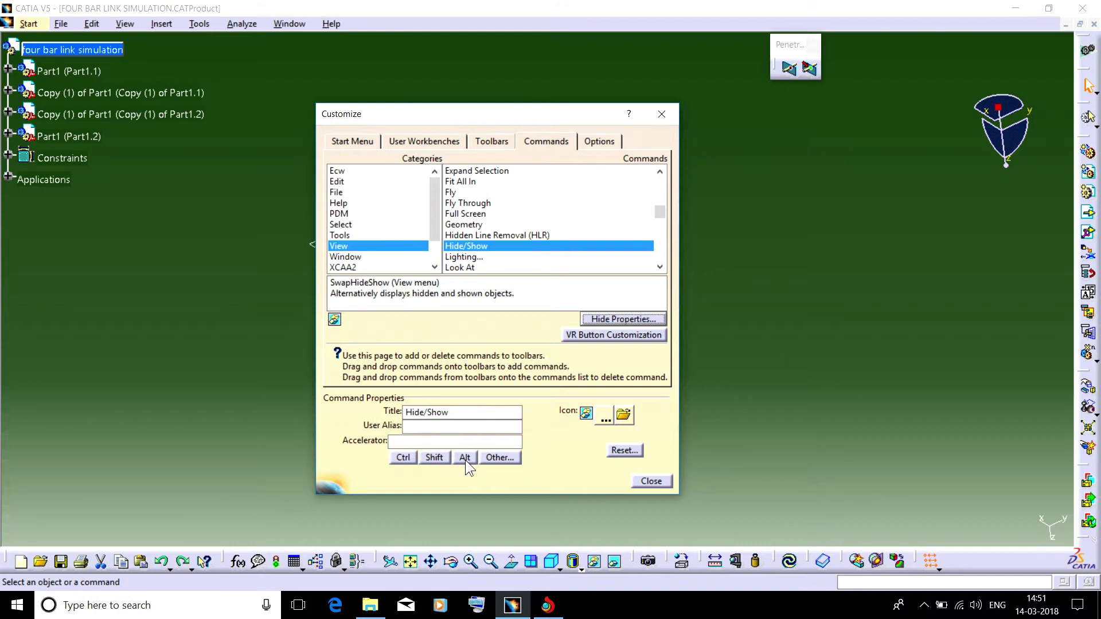
click(499, 458)
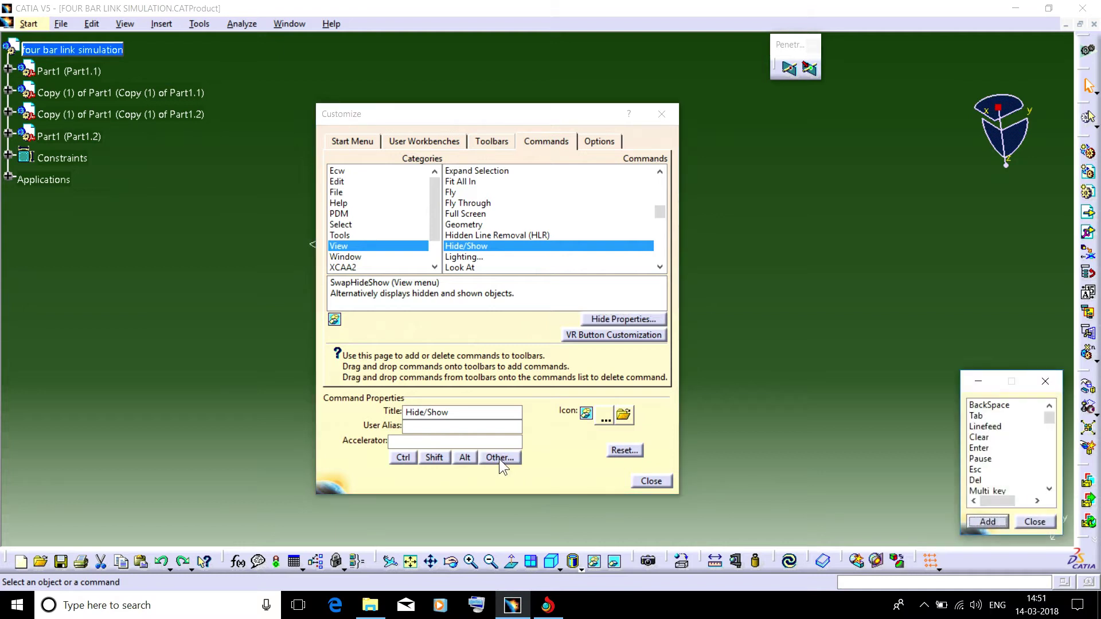
scroll(1005, 430, down, 1)
scroll(1007, 438, down, 1)
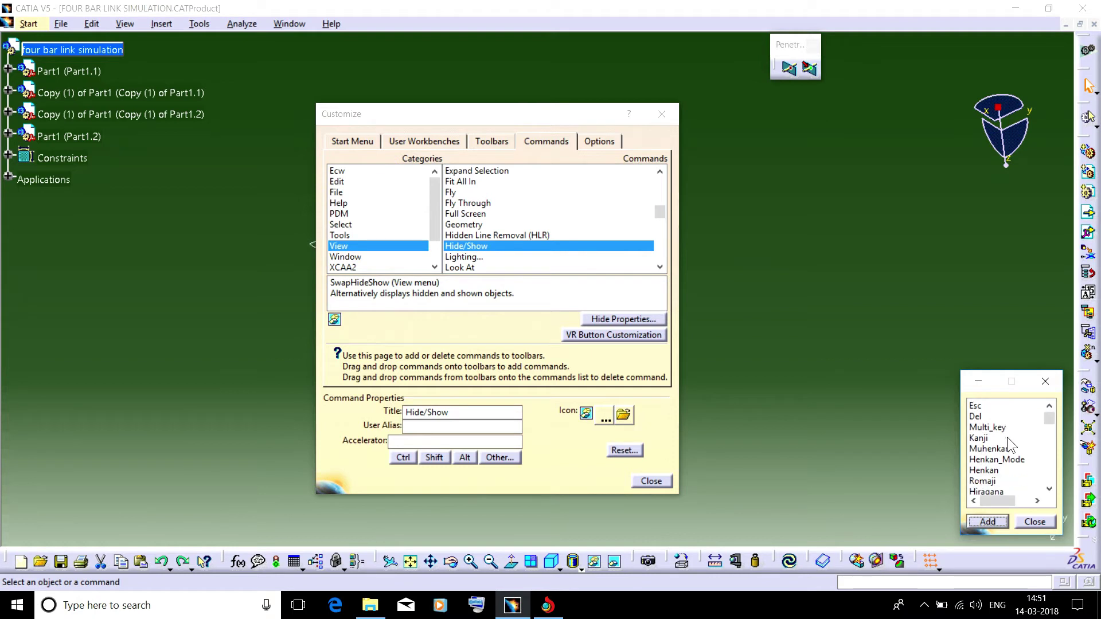
scroll(1008, 437, down, 3)
scroll(1008, 437, down, 1)
scroll(1007, 437, down, 3)
scroll(1008, 437, down, 1)
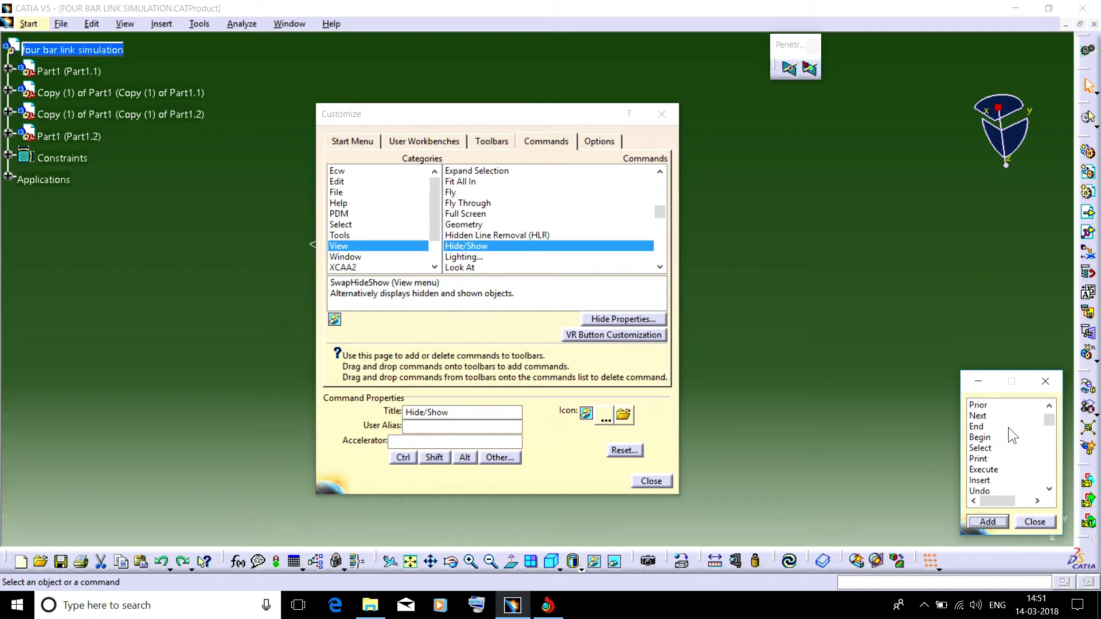
scroll(1009, 427, down, 1)
scroll(1007, 424, down, 1)
scroll(1004, 431, down, 2)
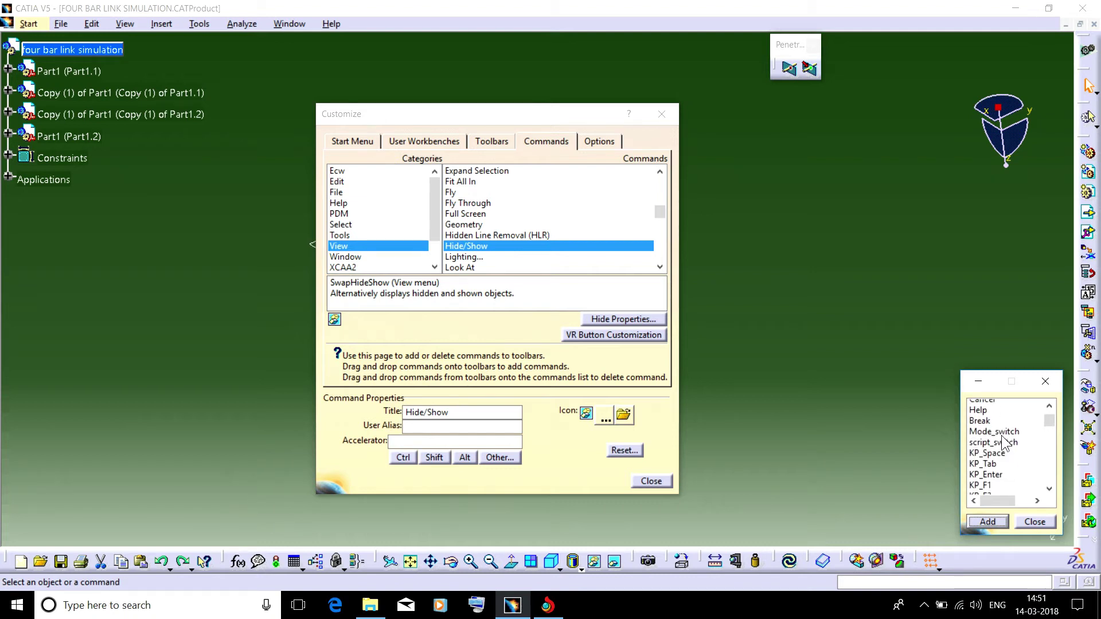
scroll(1002, 441, down, 1)
scroll(1004, 445, down, 6)
scroll(1006, 446, down, 1)
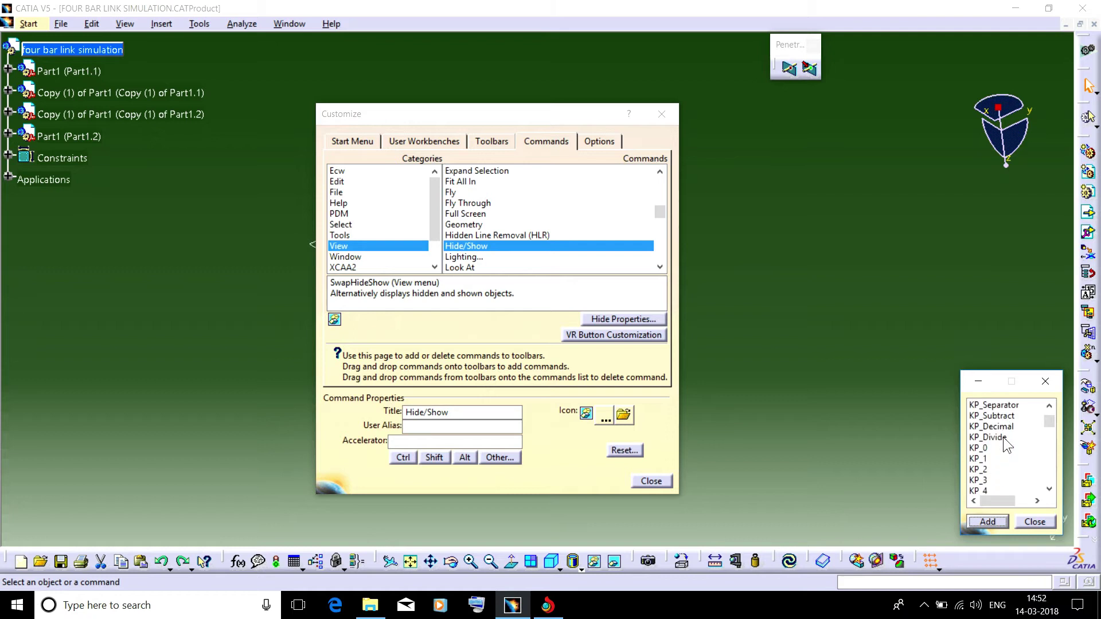
scroll(1004, 437, down, 1)
scroll(1004, 438, down, 1)
scroll(1004, 438, down, 1)
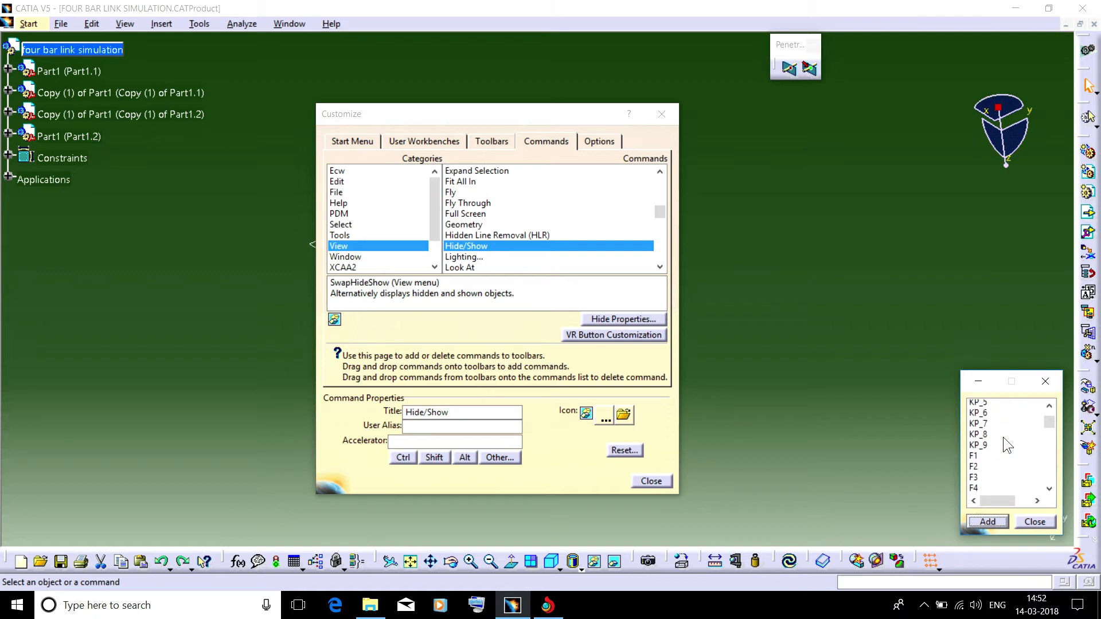
scroll(1004, 437, down, 1)
scroll(1003, 437, down, 4)
scroll(1003, 438, down, 4)
scroll(1005, 427, down, 6)
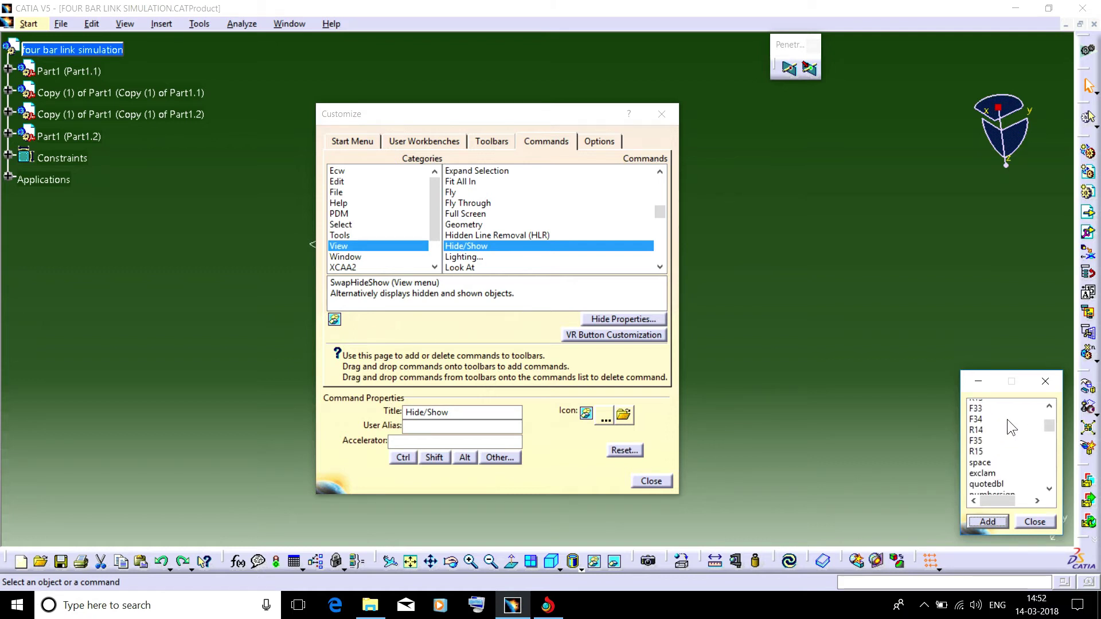
scroll(1008, 419, down, 4)
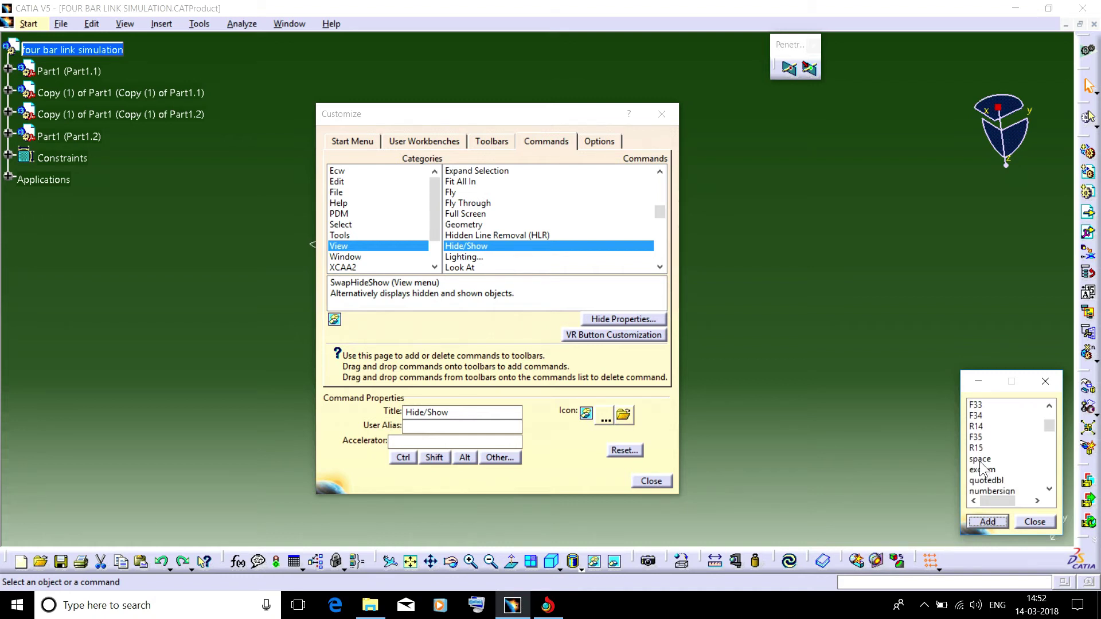
Add space as the Hide/Show accelerator and close the key list
click(981, 460)
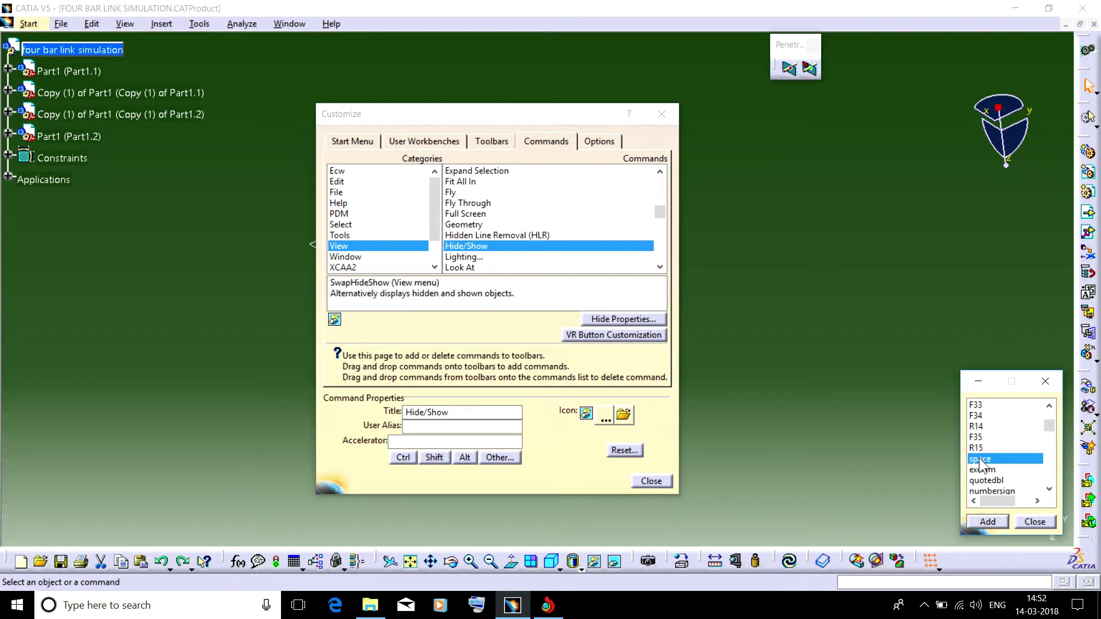
click(984, 522)
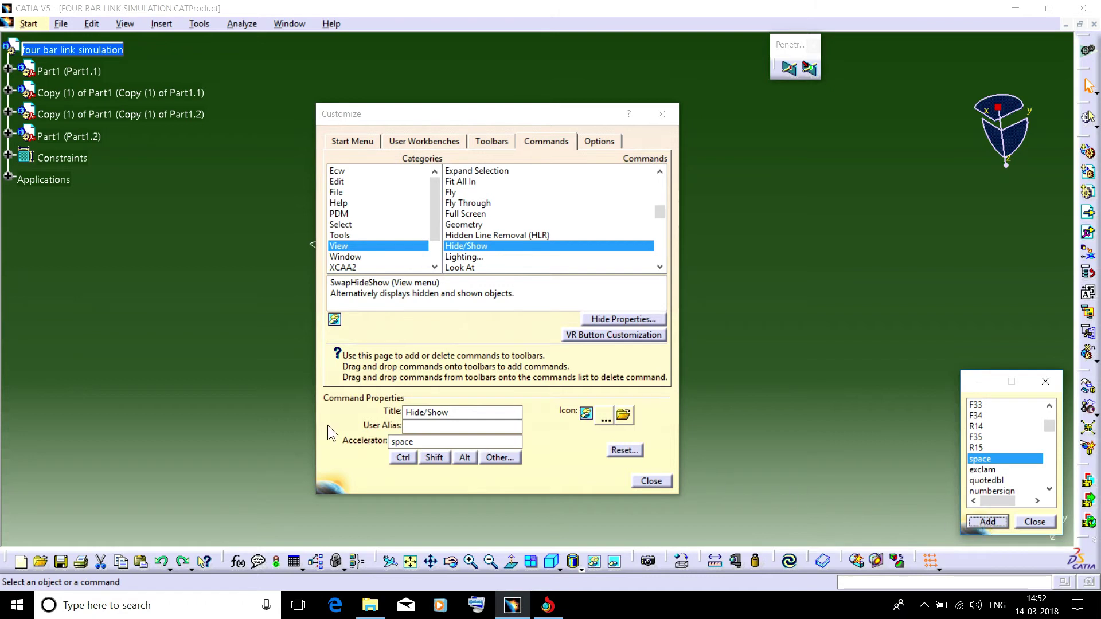
click(1035, 523)
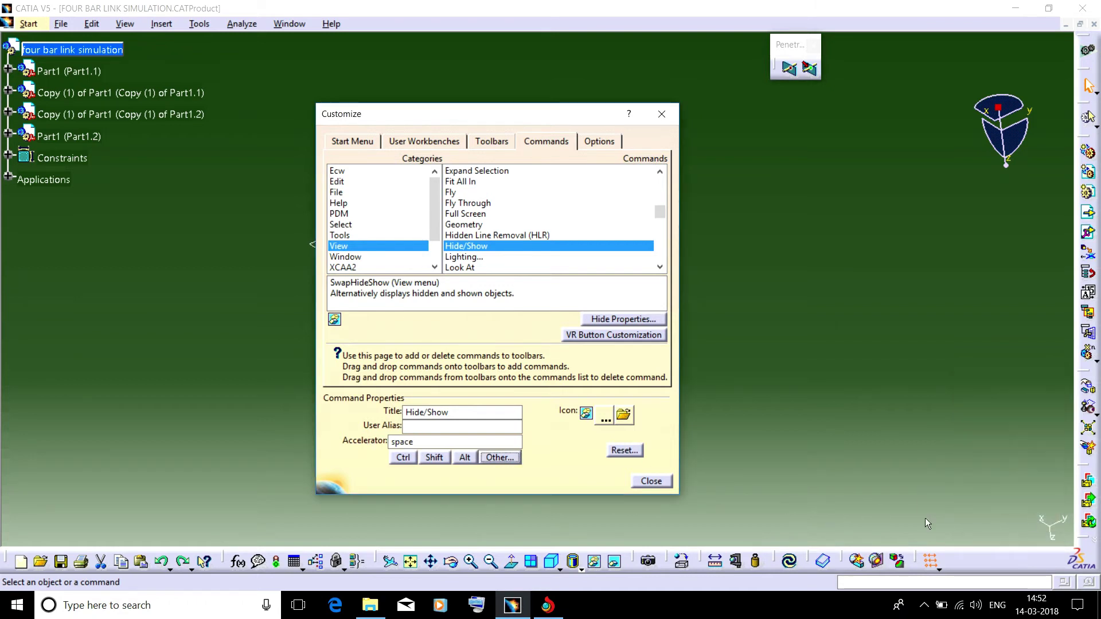
Close Customize, bring up the on-screen keyboard, and frame the four-bar model
click(654, 480)
mouse_move(601, 337)
middle_down()
mouse_move(569, 231)
mouse_move(577, 248)
middle_up()
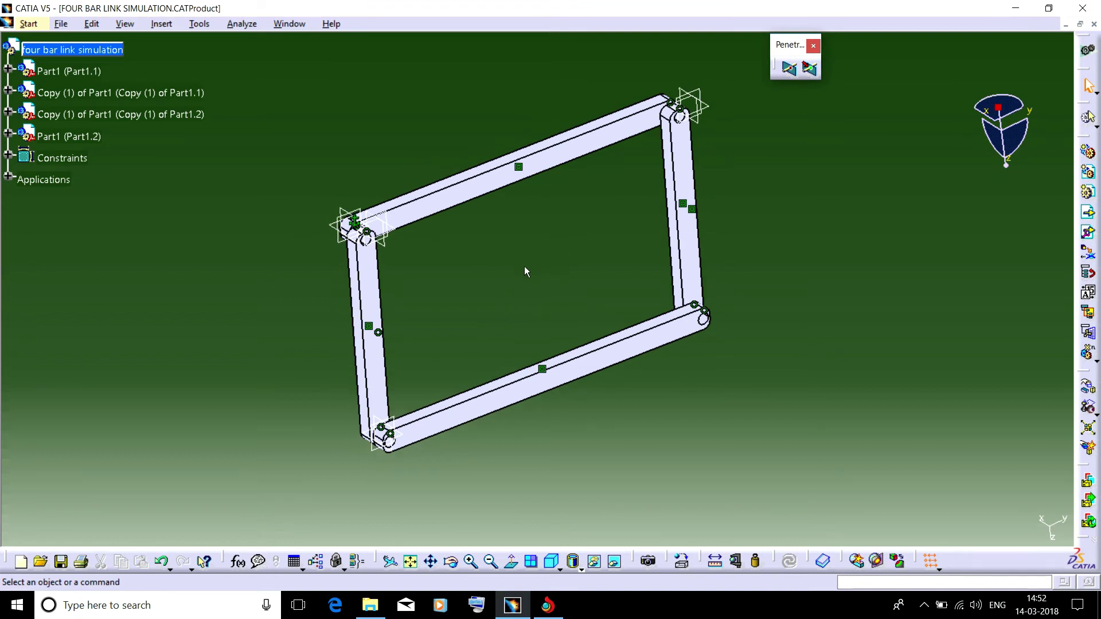
click(479, 609)
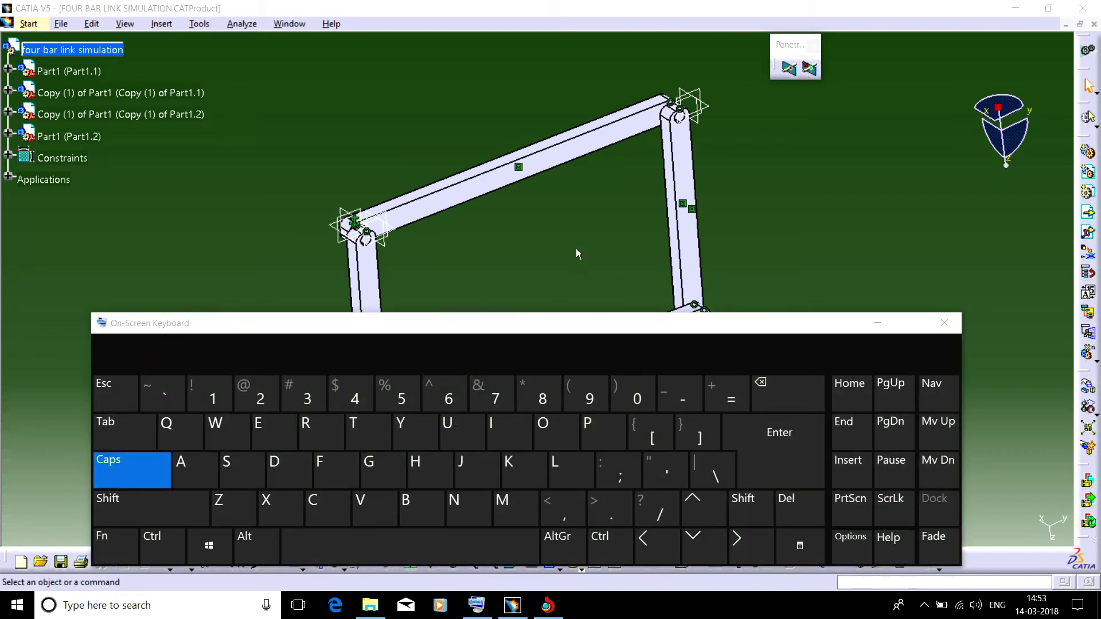
middle_drag(577, 250, 457, 148)
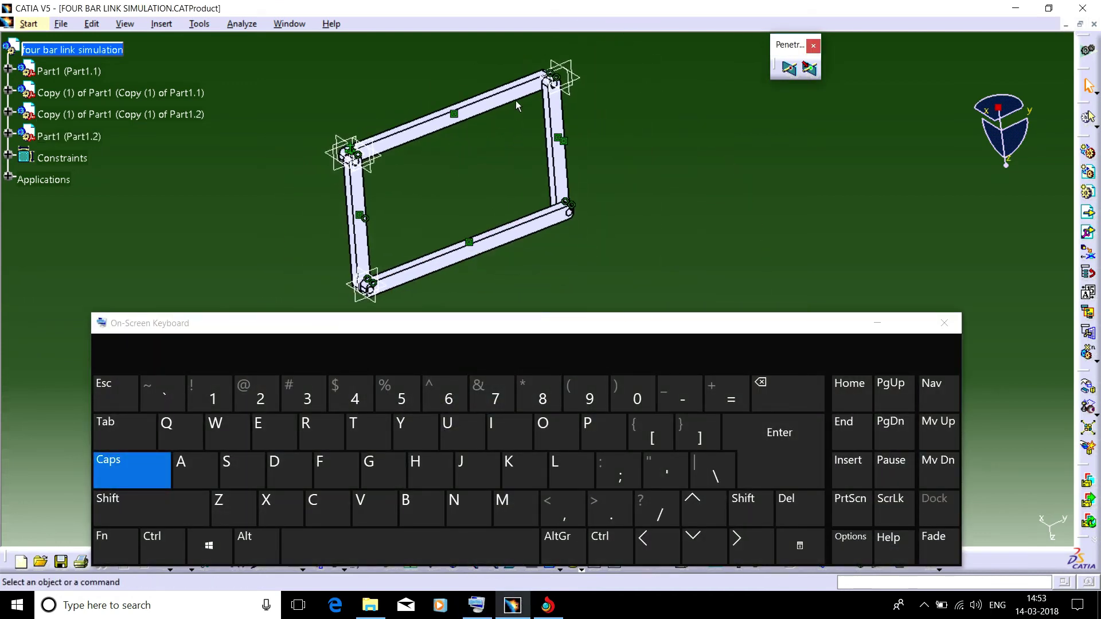
Hide the top link Part1.1 and the left link with the Space shortcut
click(60, 77)
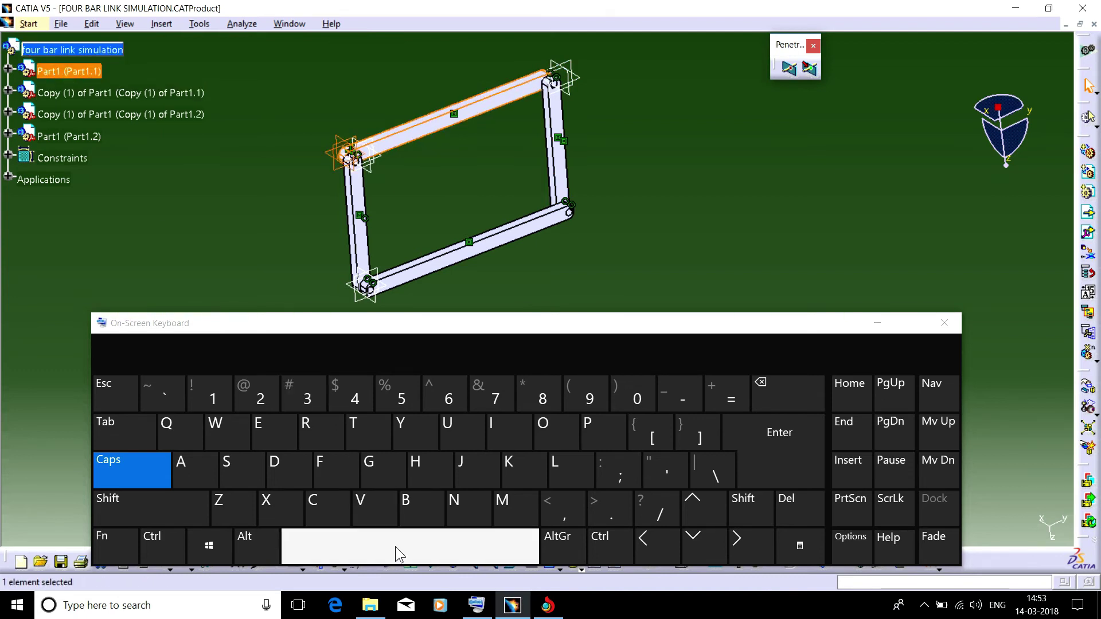
click(395, 546)
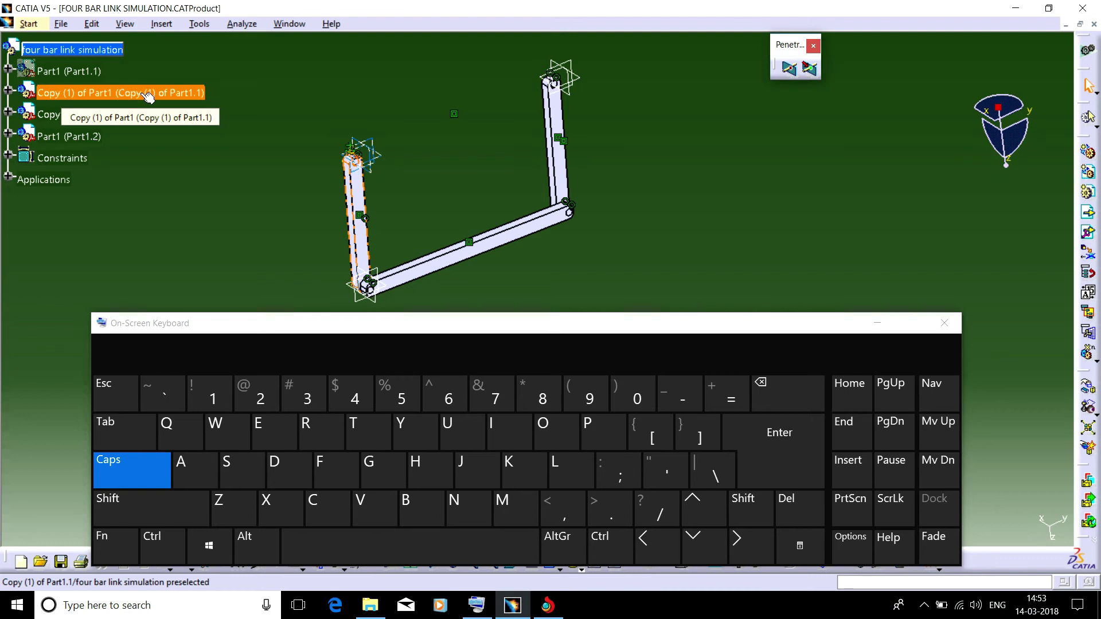
click(148, 97)
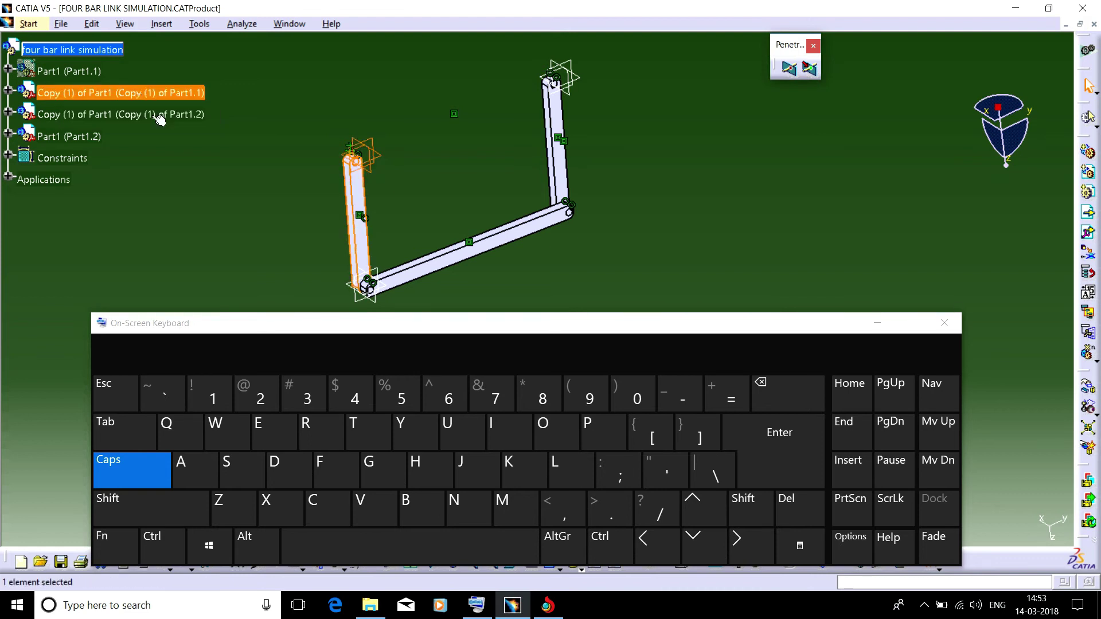
click(404, 555)
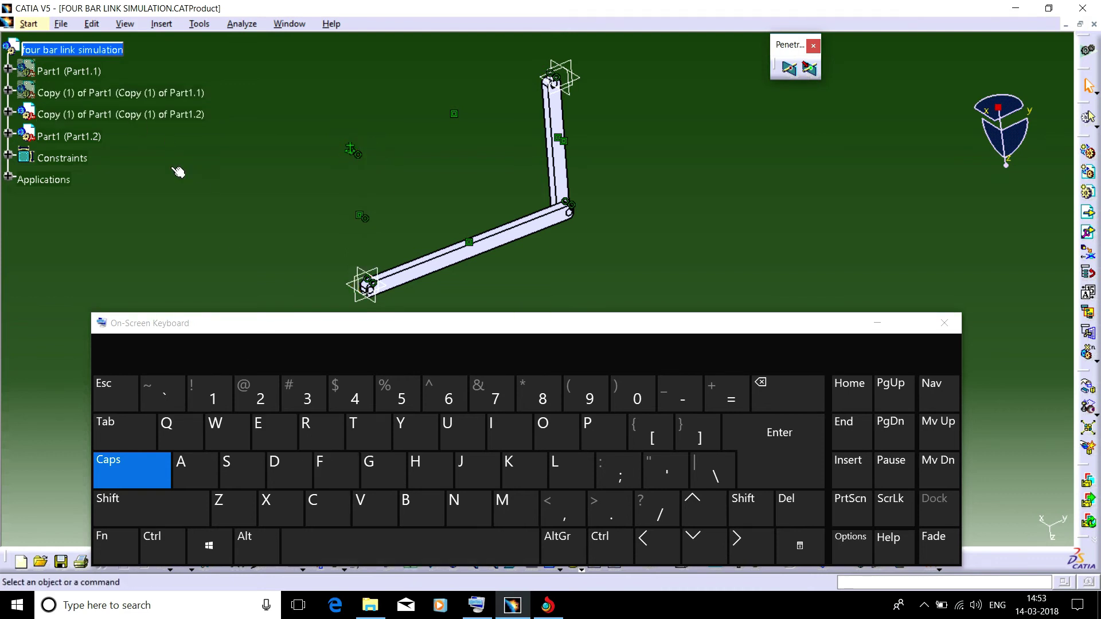
Show the left link again, then hide and re-show the right link
click(136, 119)
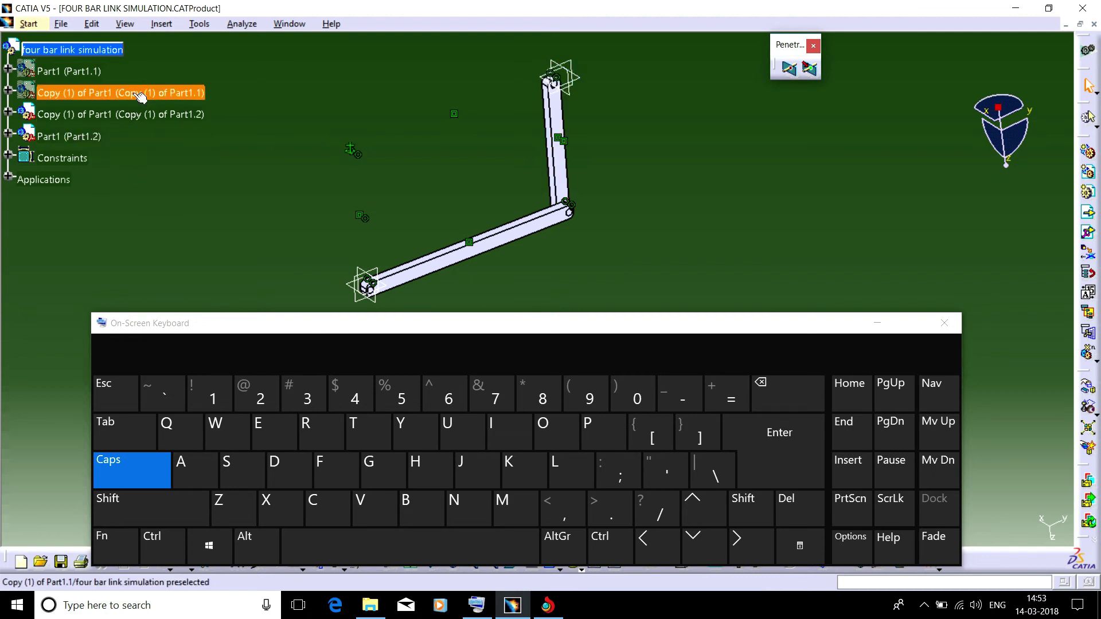
click(388, 555)
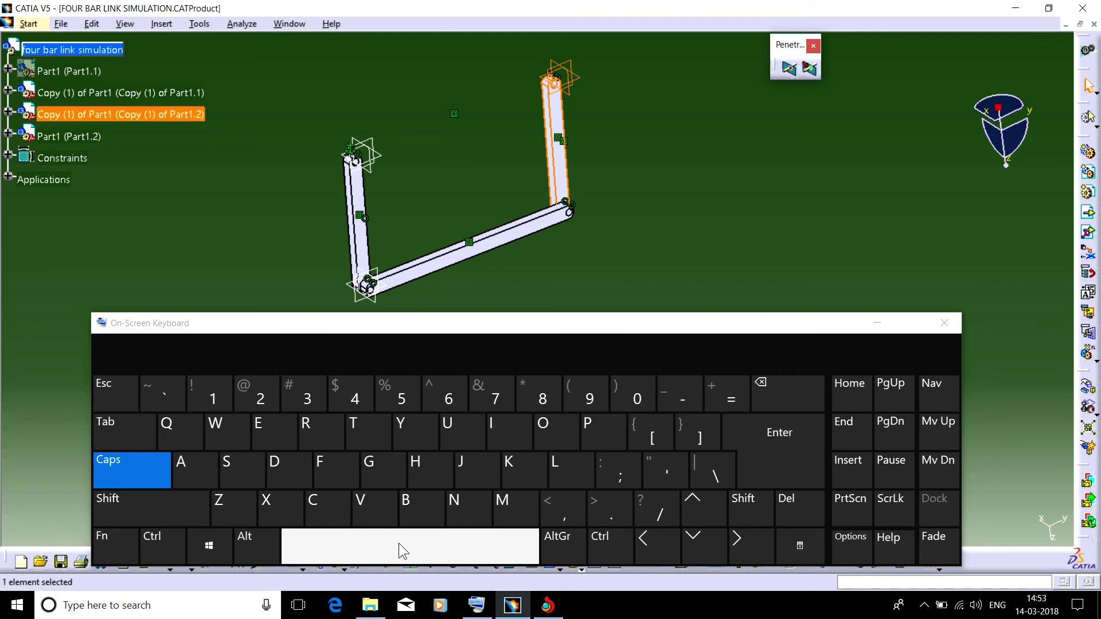
click(399, 543)
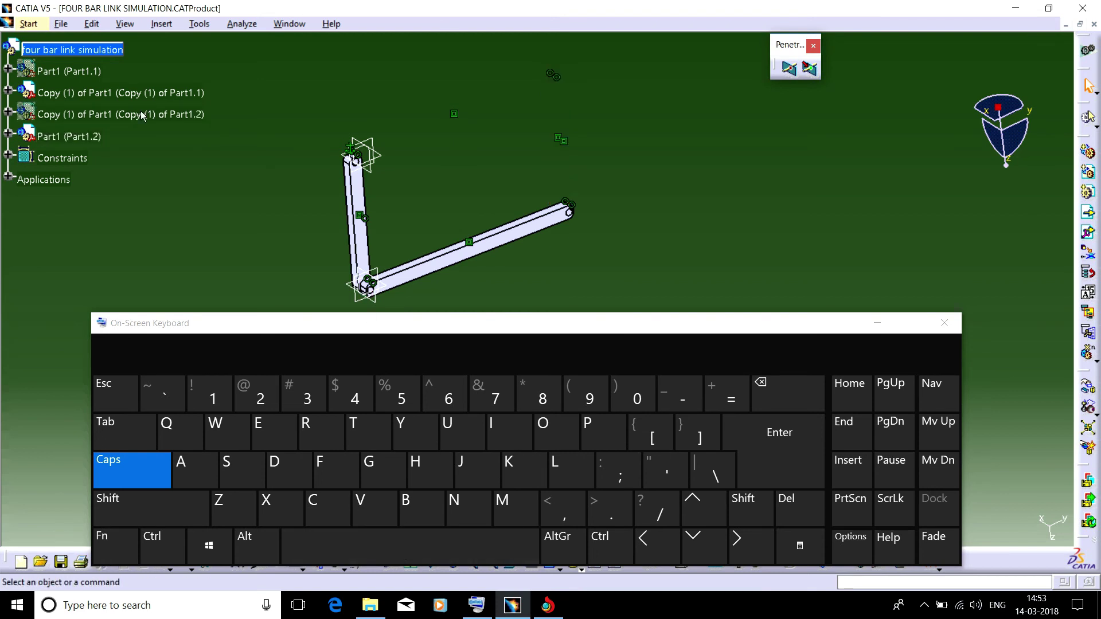
click(176, 118)
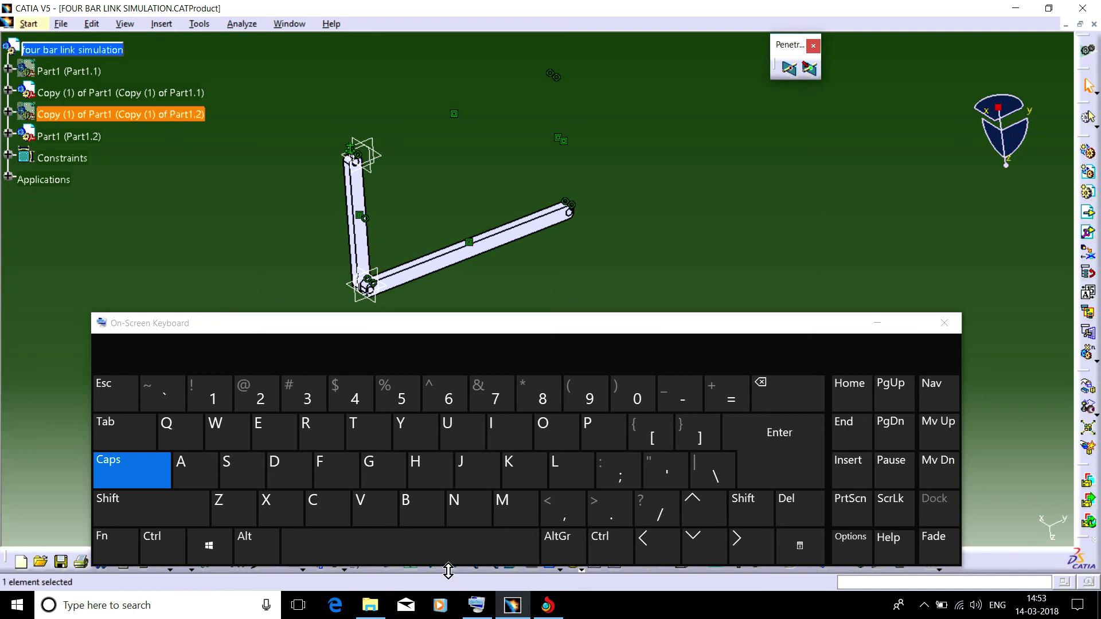
click(439, 555)
mouse_move(688, 224)
middle_down()
mouse_move(722, 229)
mouse_move(715, 241)
mouse_move(733, 192)
mouse_move(736, 232)
mouse_move(746, 199)
mouse_move(746, 222)
middle_up()
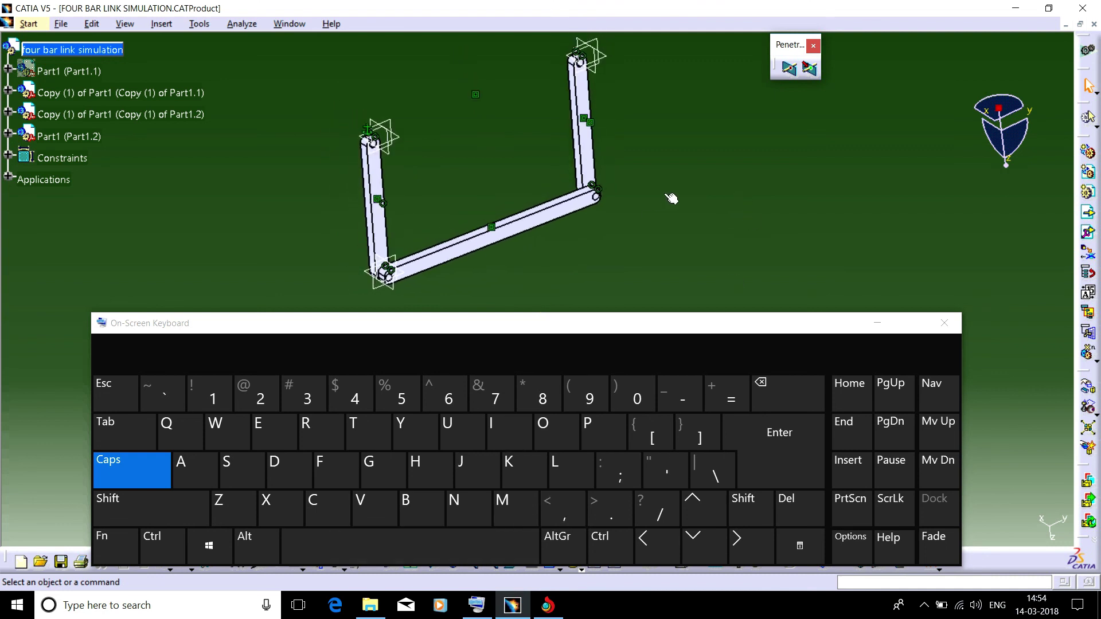